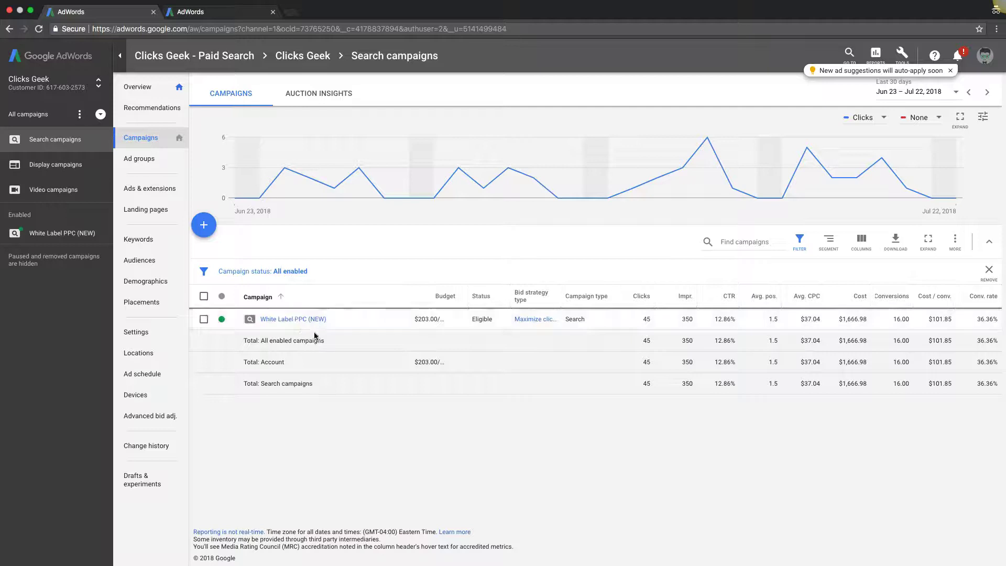
# Open the White Label PPC (NEW) campaign and view its keywords list with Quality Scores
pyautogui.click(289, 320)
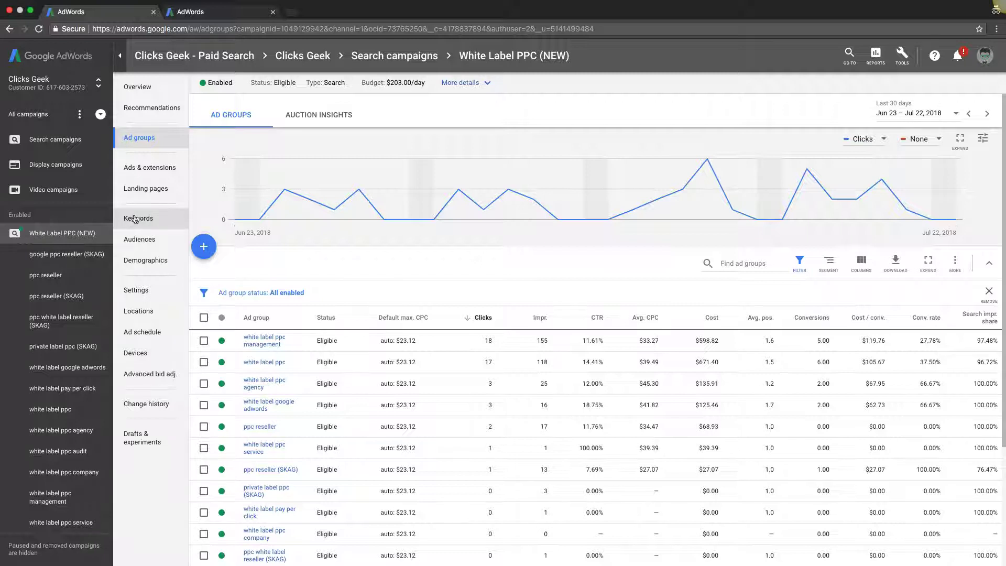
pyautogui.click(140, 218)
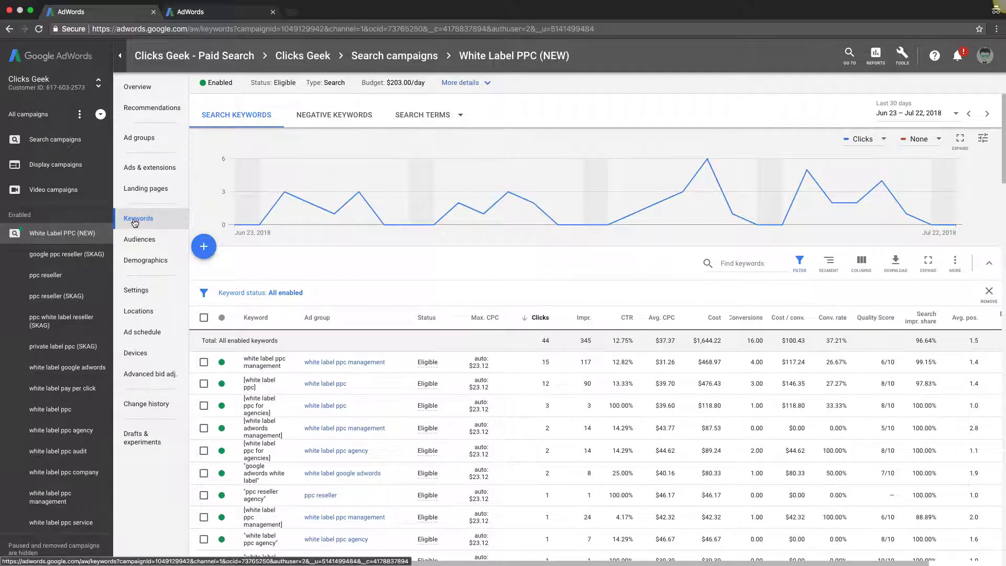
pyautogui.scroll(-10, 376, 351)
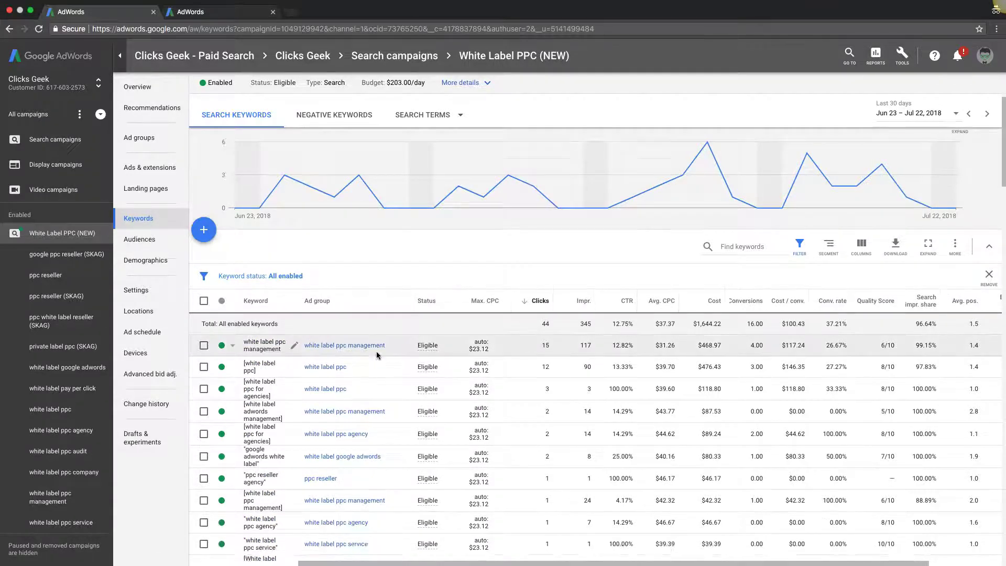
pyautogui.scroll(10, 376, 355)
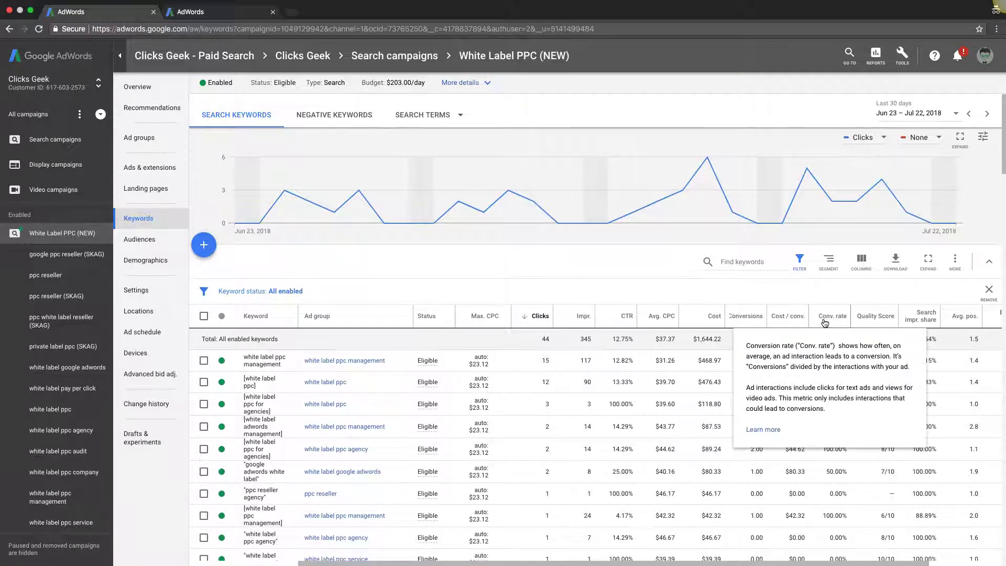
pyautogui.moveTo(883, 323)
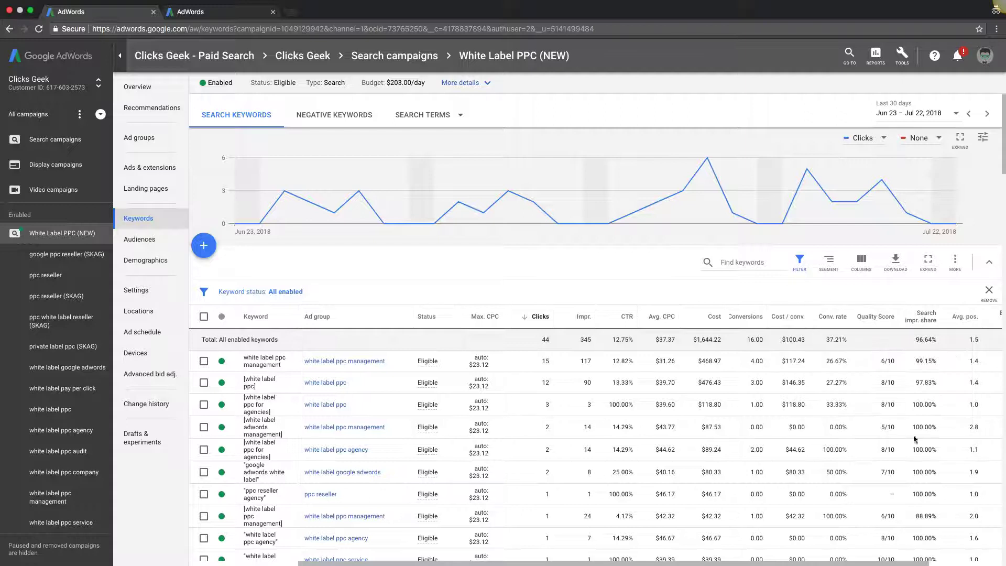
pyautogui.scroll(-1, 880, 407)
pyautogui.scroll(1, 880, 407)
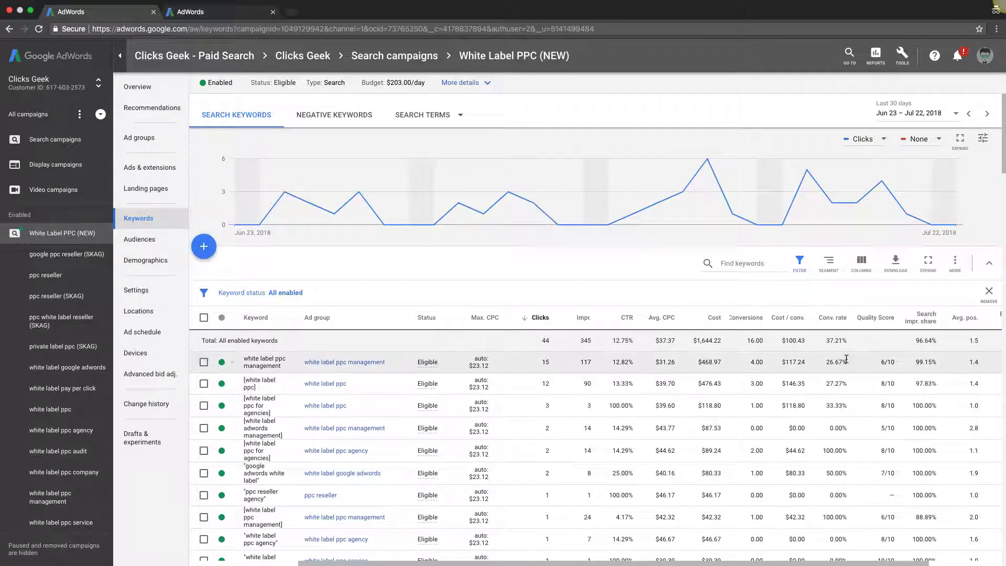
# Under Quality score in Modify columns, add Ad relevance, Exp. CTR and Landing page exp., and apply
pyautogui.click(863, 265)
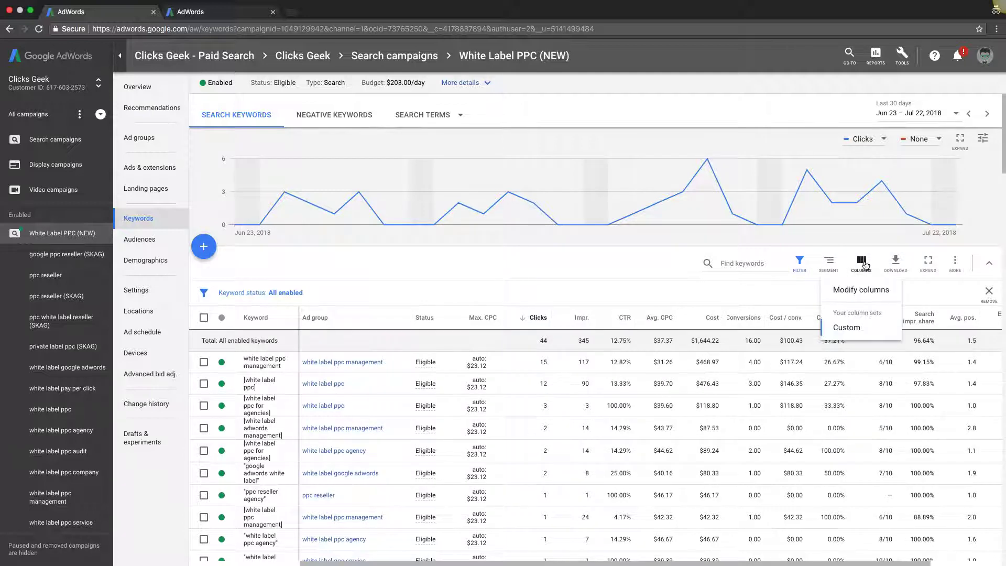
pyautogui.click(864, 293)
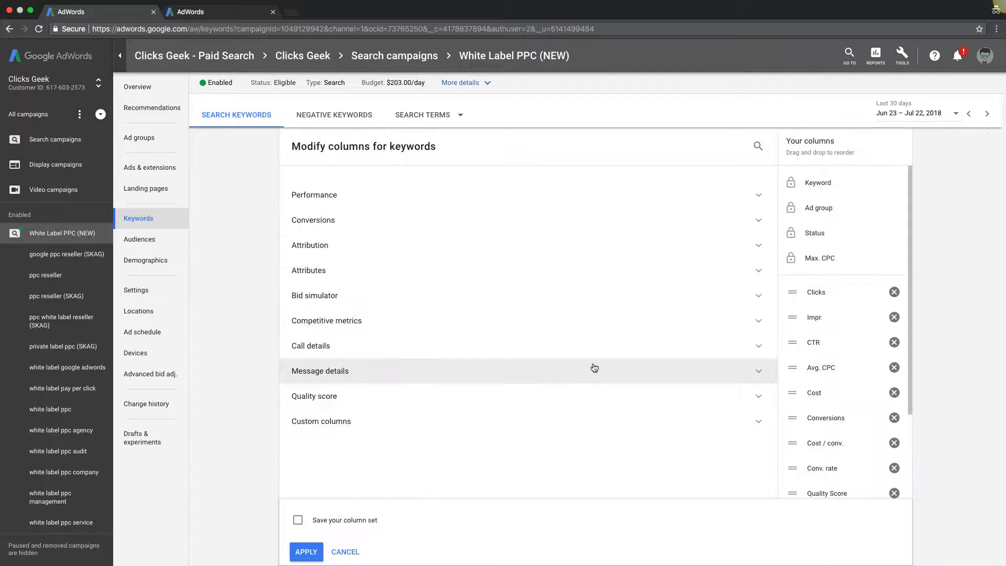
pyautogui.click(328, 402)
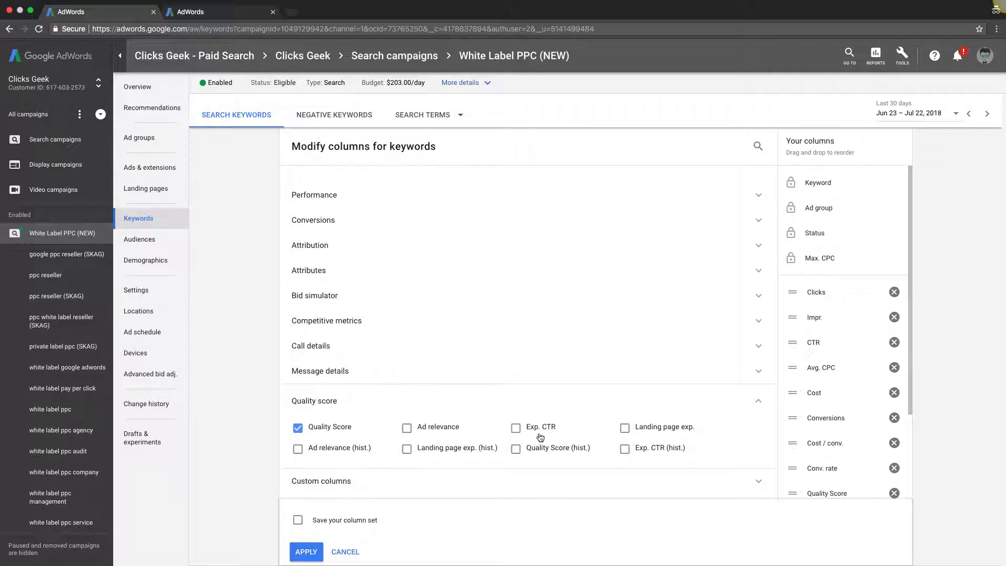
pyautogui.click(407, 428)
pyautogui.click(516, 428)
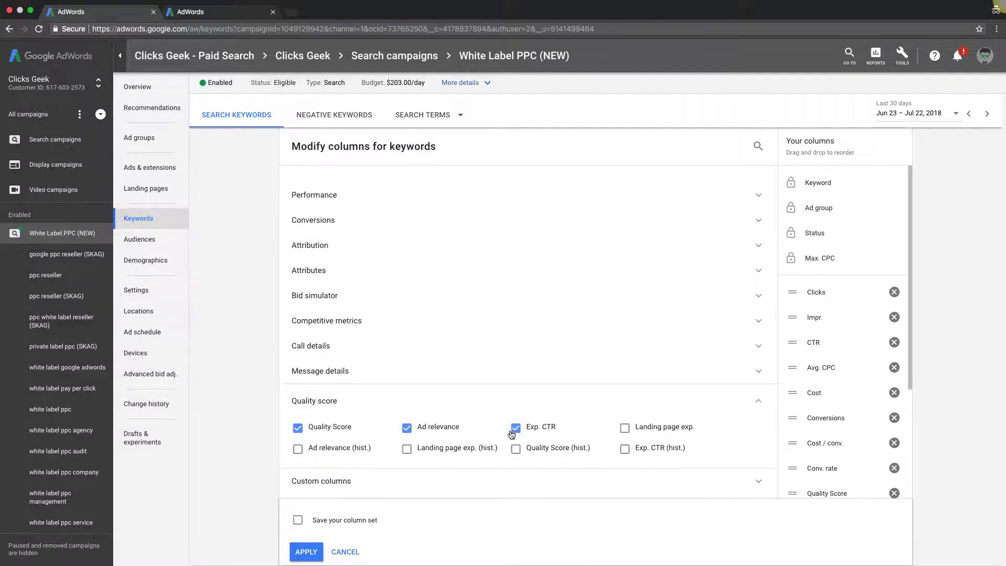
pyautogui.click(628, 430)
pyautogui.click(300, 555)
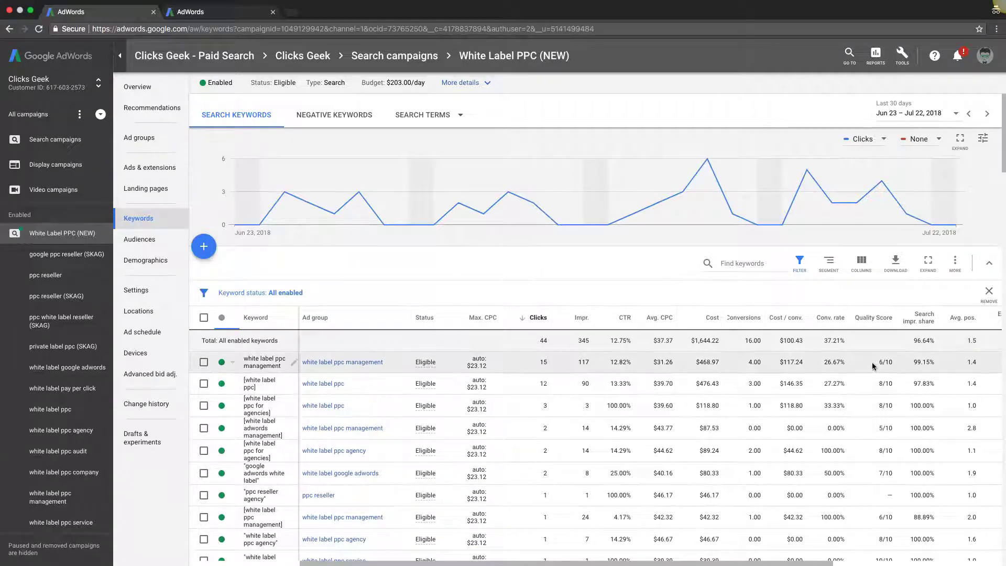
pyautogui.hscroll(5, 872, 363)
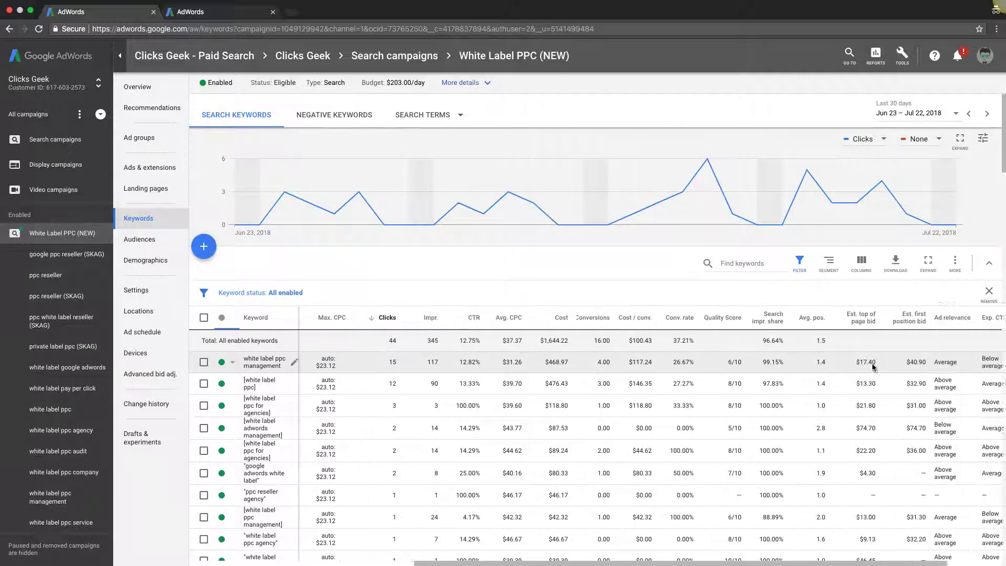
pyautogui.hscroll(2, 872, 364)
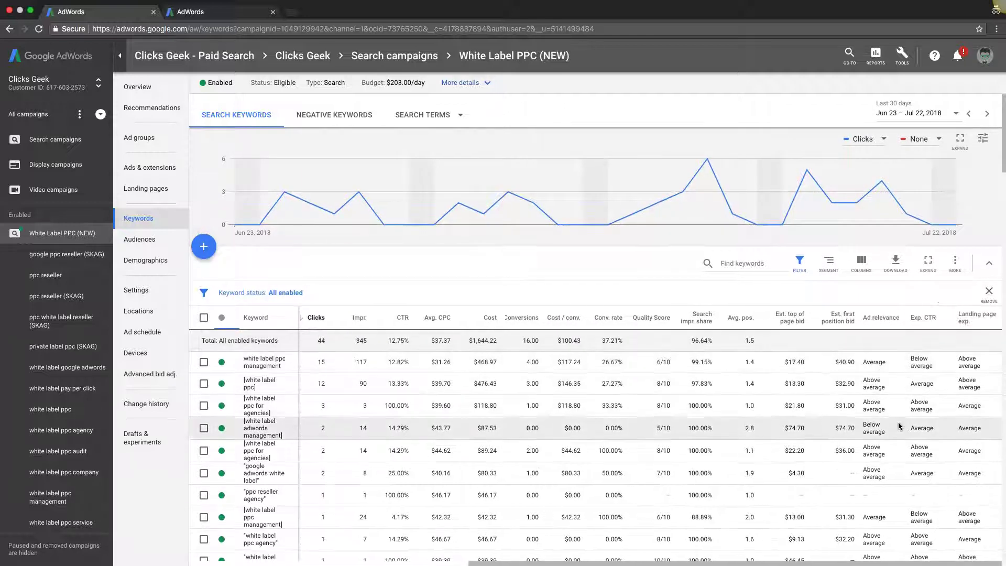
pyautogui.moveTo(977, 321)
pyautogui.scroll(-3, 891, 446)
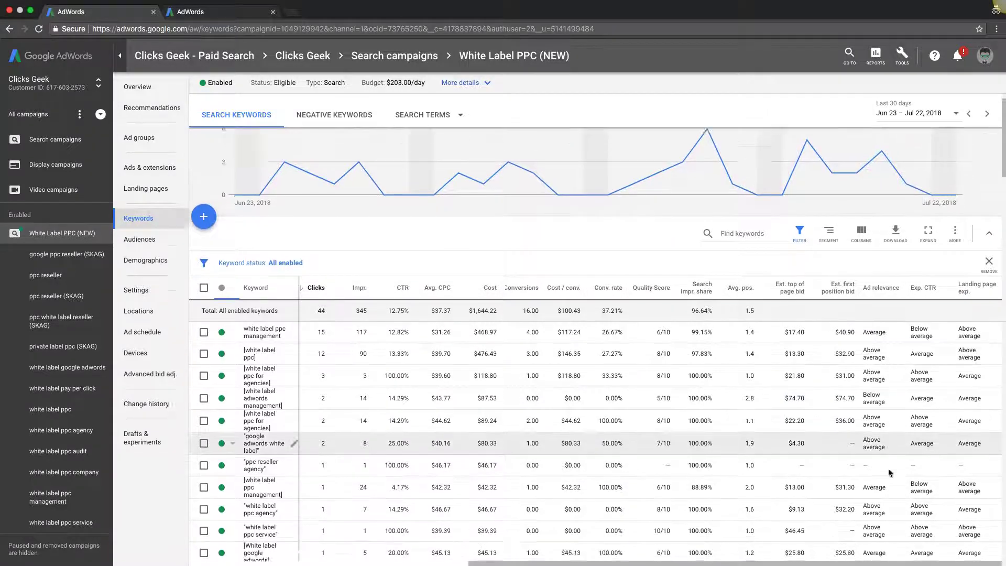
pyautogui.hscroll(-1, 891, 461)
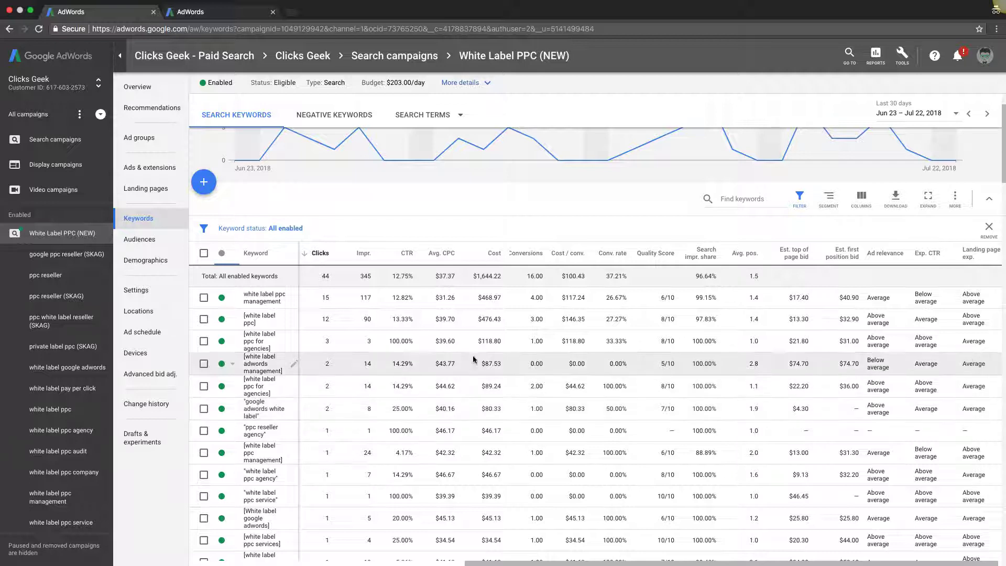
pyautogui.scroll(3, 750, 328)
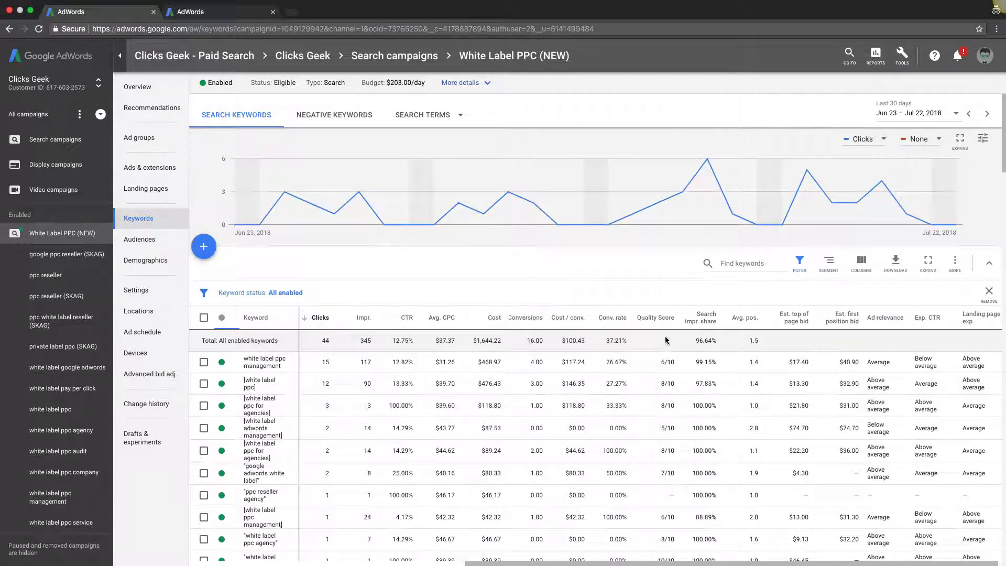
# Sort keywords by Quality Score, checking lowest-first before settling on highest-first with 10/10 on top
pyautogui.click(663, 321)
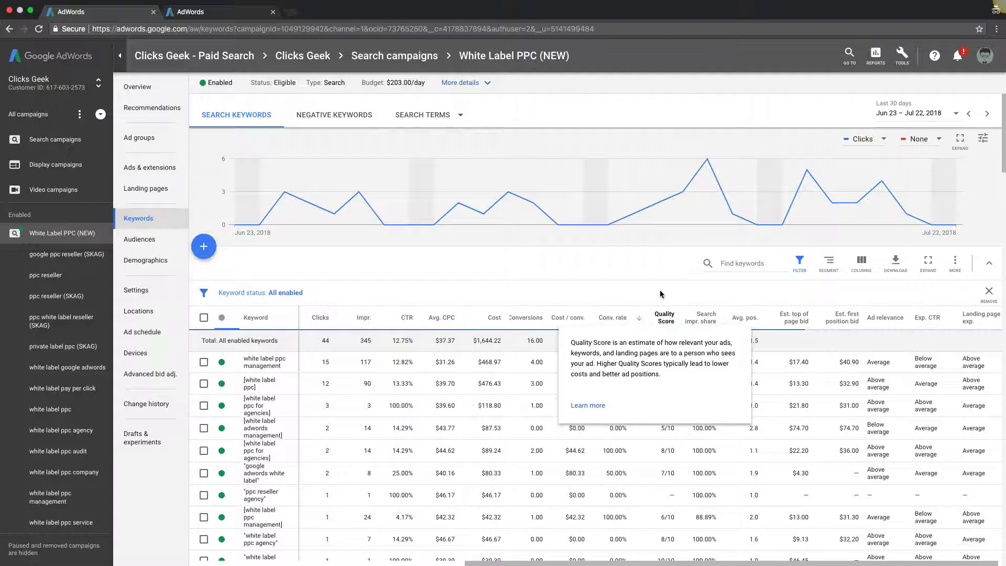
pyautogui.scroll(-1, 681, 420)
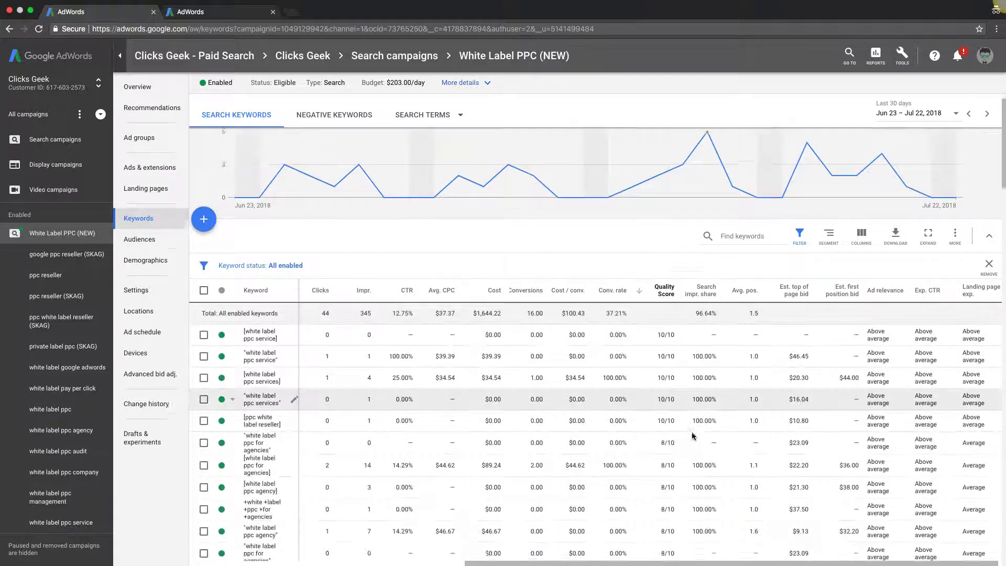
pyautogui.scroll(-3, 679, 416)
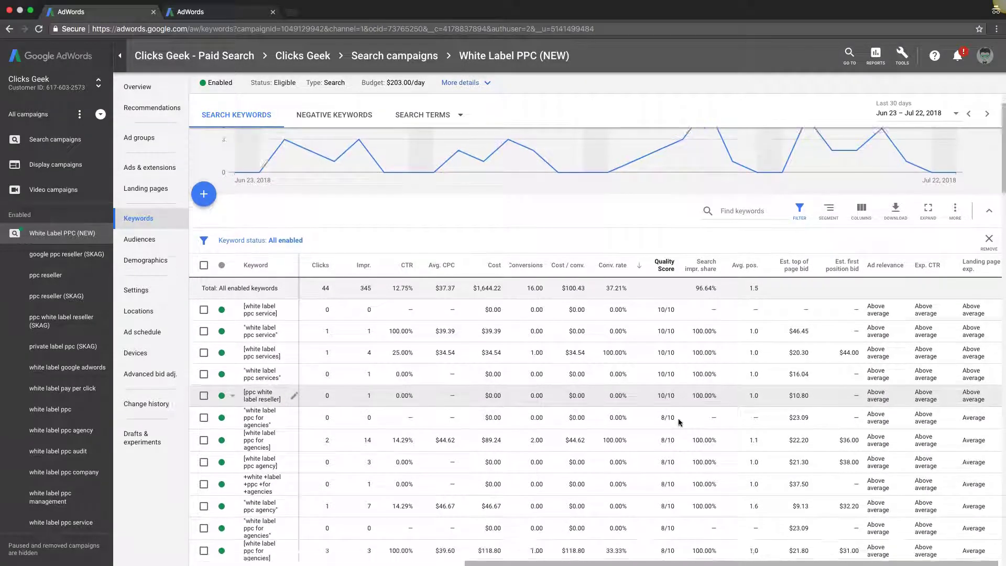
pyautogui.scroll(3, 660, 370)
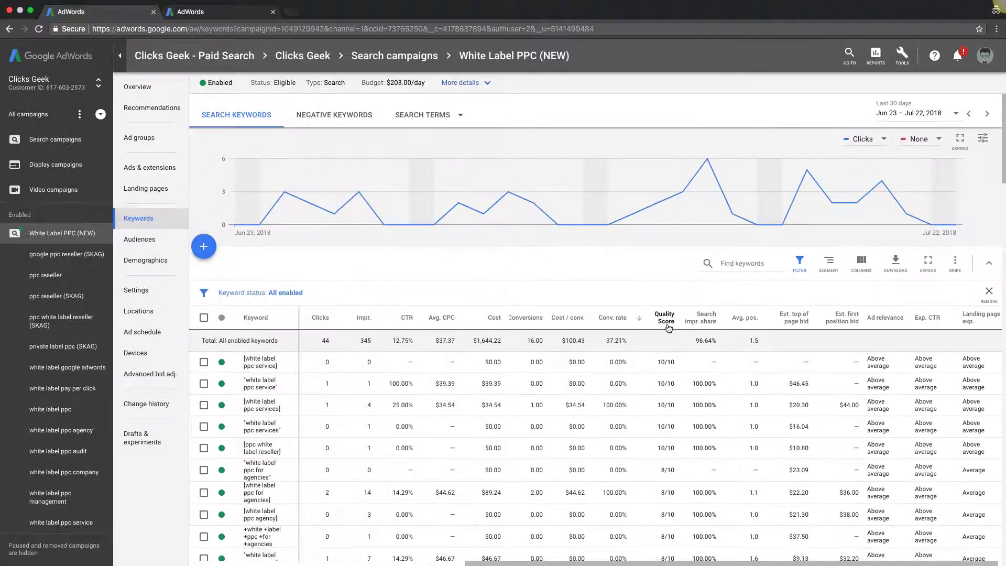
pyautogui.click(665, 316)
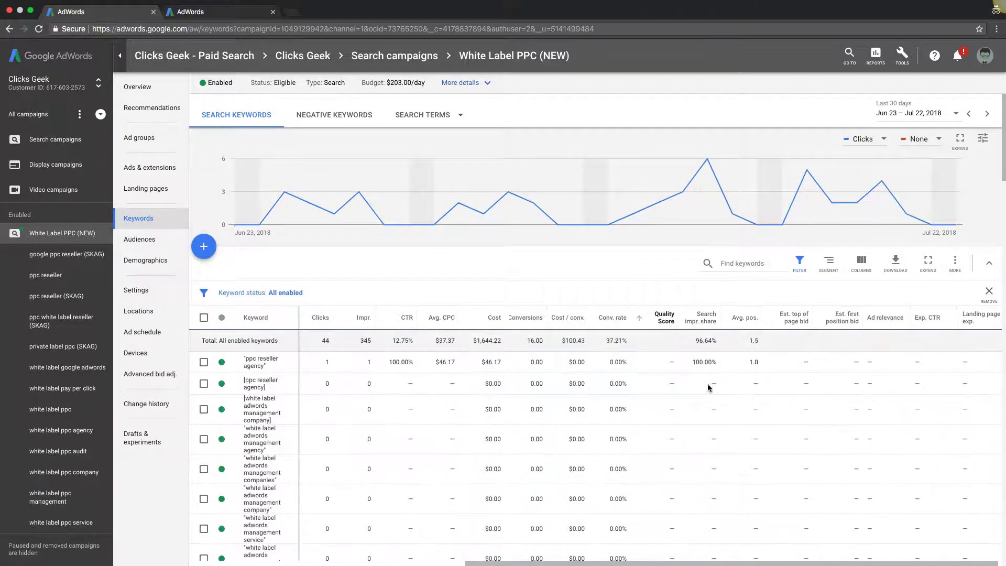
pyautogui.scroll(-3, 690, 404)
pyautogui.scroll(-5, 691, 404)
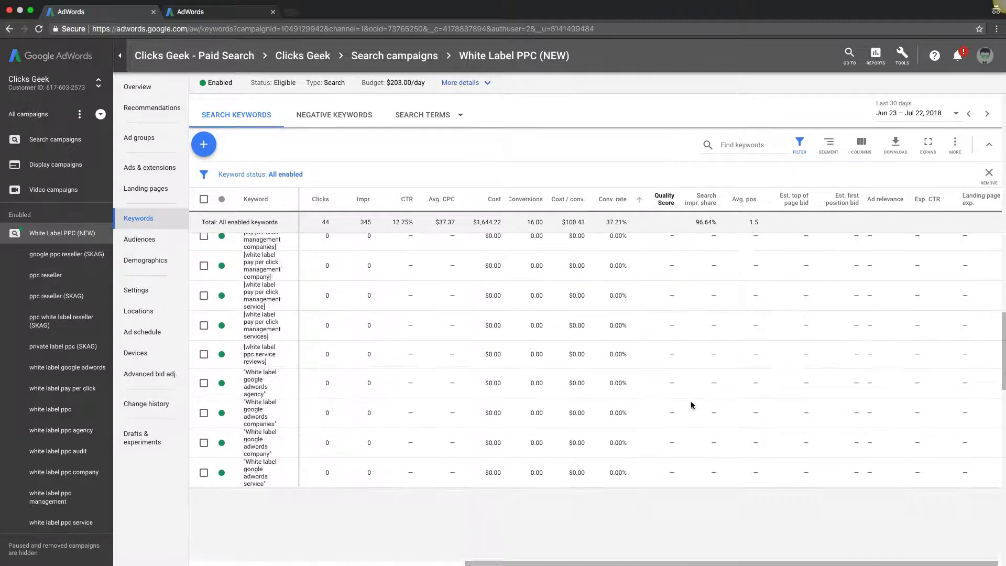
pyautogui.scroll(-5, 691, 404)
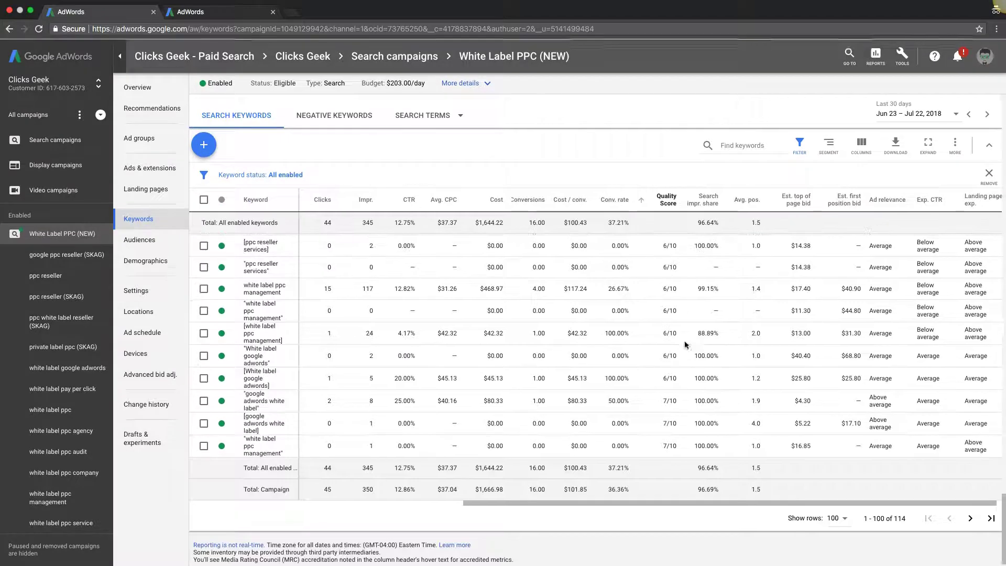
pyautogui.scroll(-5, 689, 353)
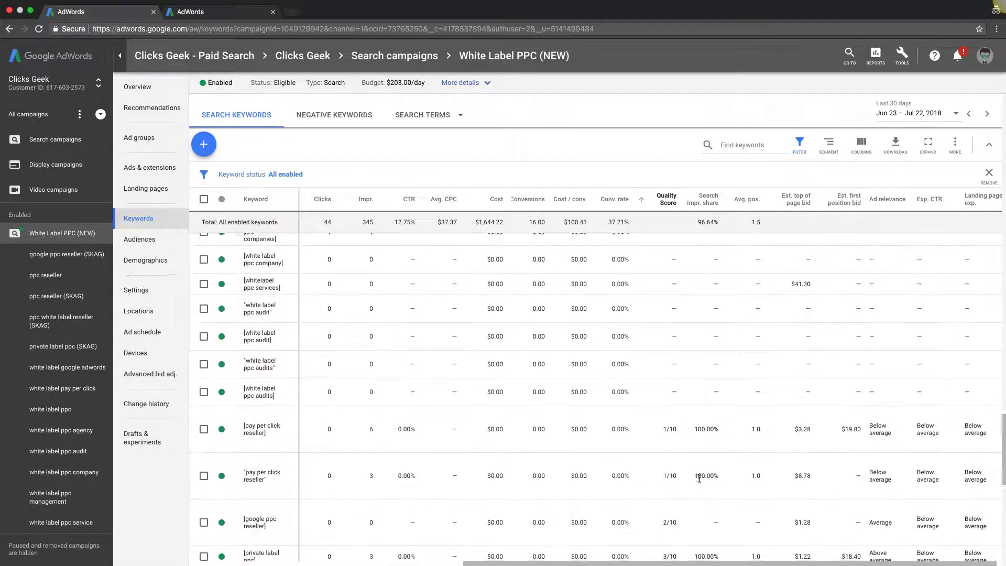
pyautogui.scroll(10, 652, 394)
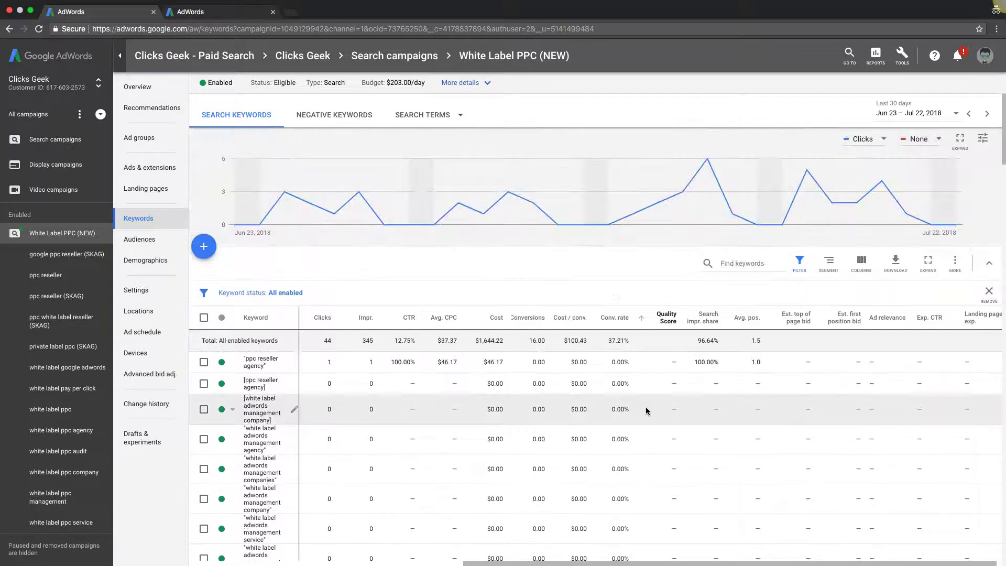
pyautogui.click(667, 318)
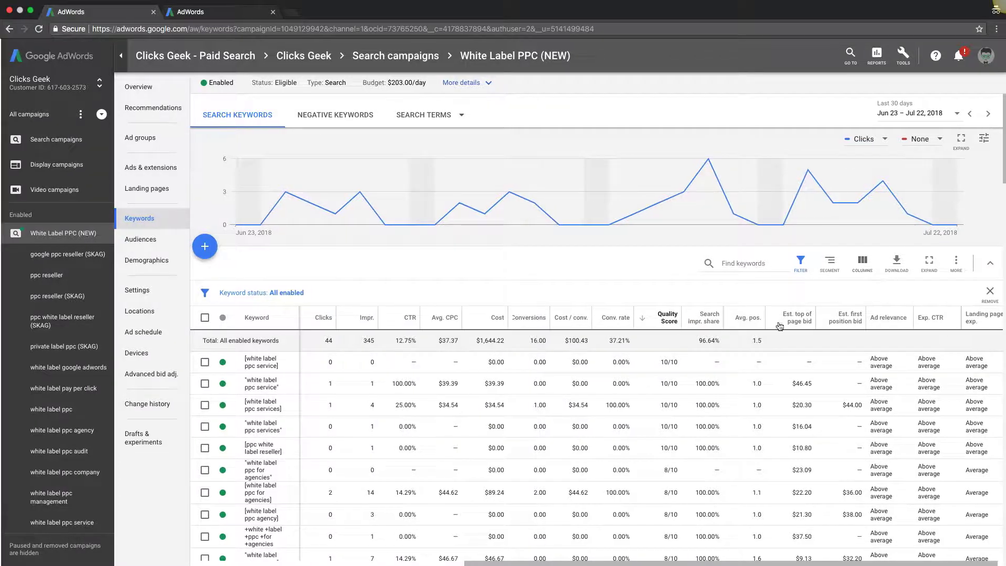
# Reorder the columns so Quality Score sits just before Ad relevance, and apply
pyautogui.click(863, 262)
pyautogui.click(853, 294)
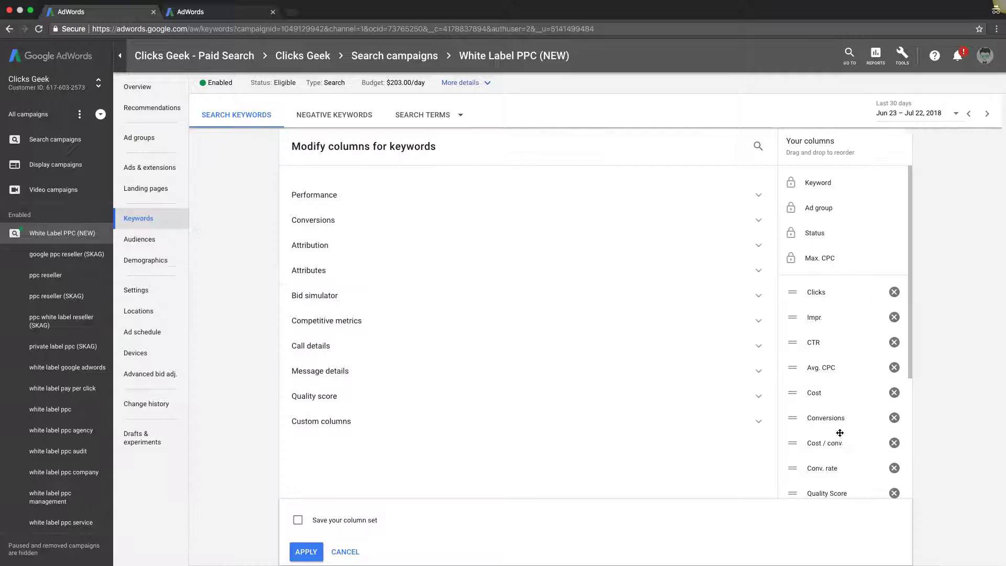
pyautogui.scroll(-3, 839, 432)
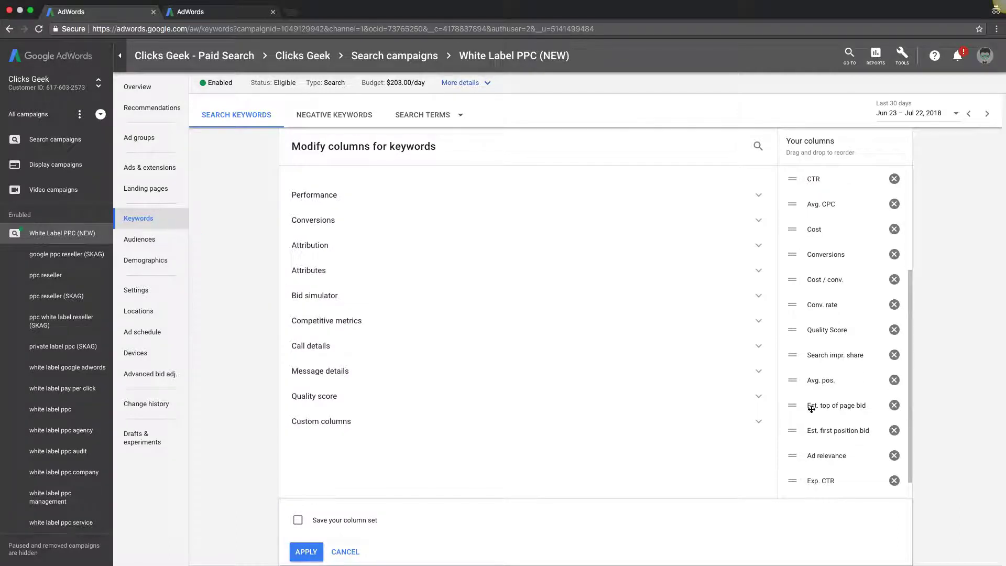
pyautogui.moveTo(808, 330); pyautogui.dragTo(804, 433)
pyautogui.scroll(-1, 836, 394)
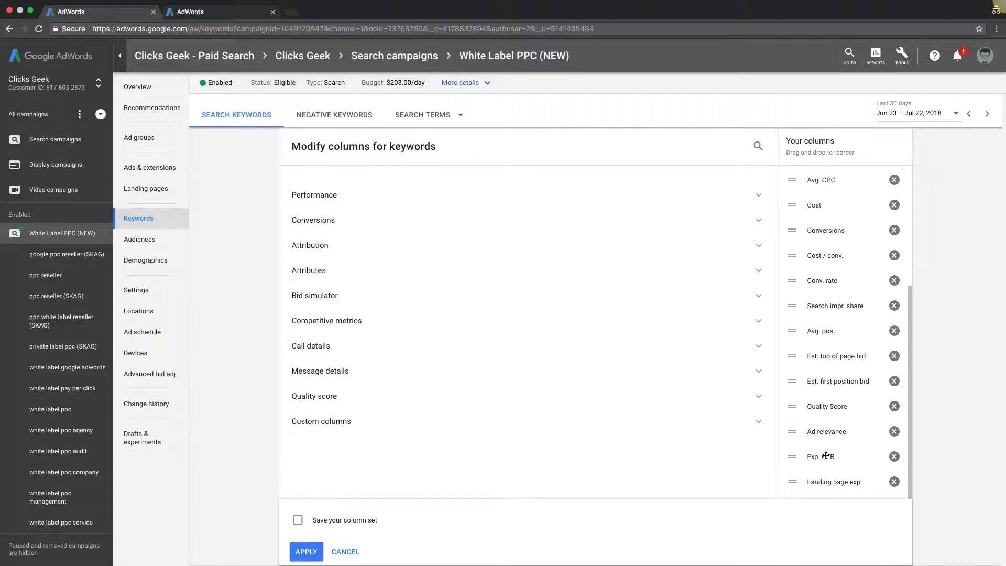
pyautogui.click(306, 552)
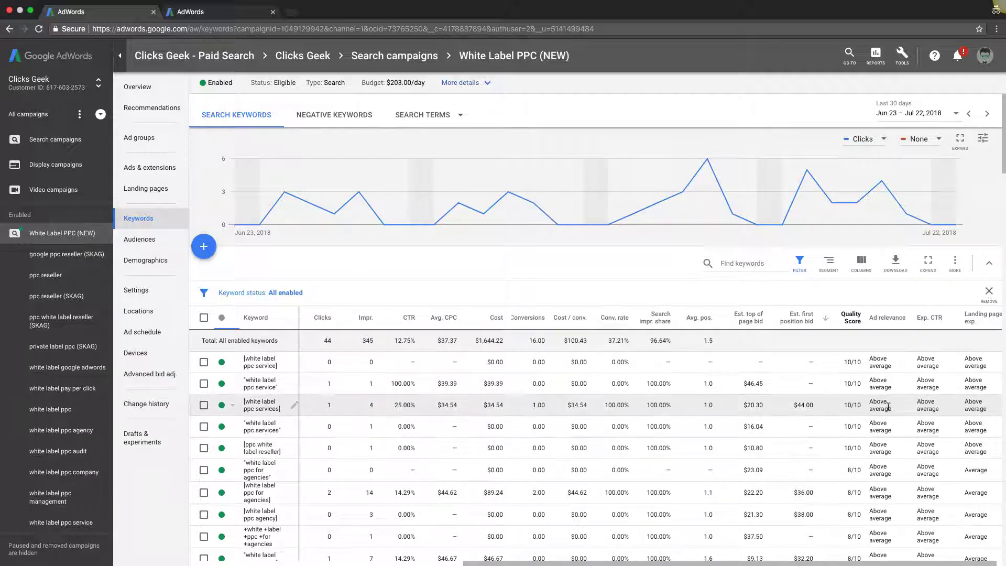
pyautogui.scroll(-3, 776, 435)
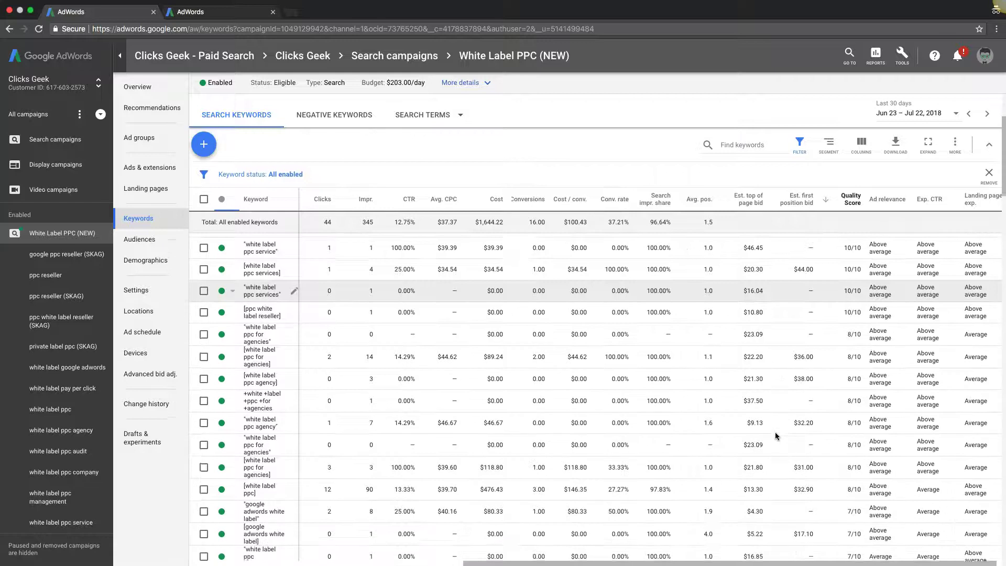
pyautogui.scroll(3, 776, 435)
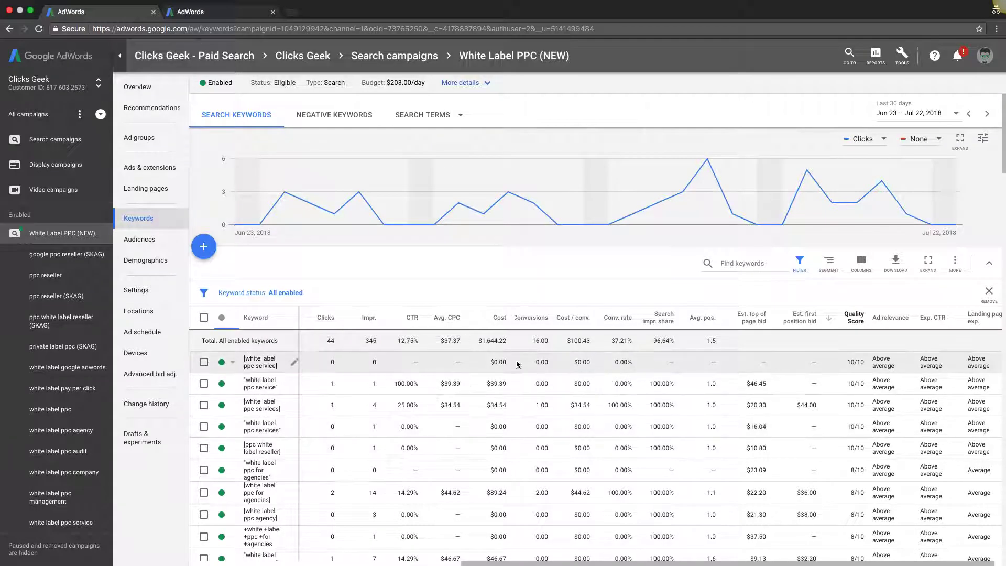